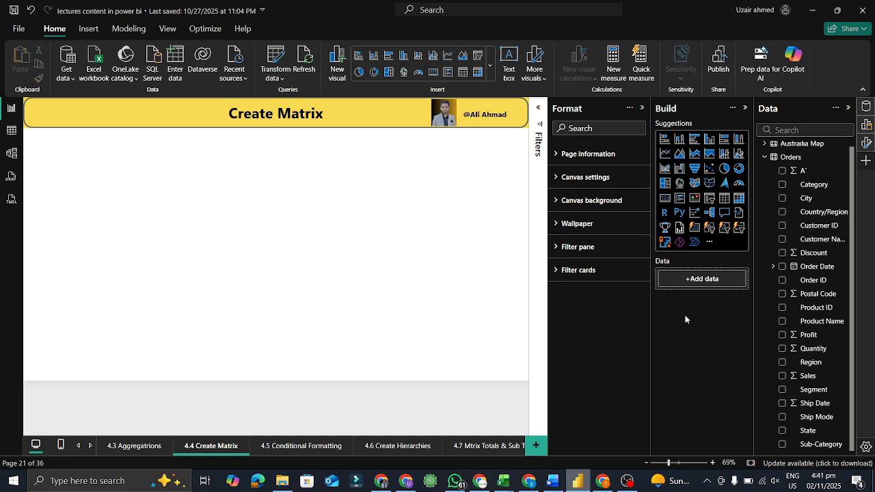
Step: Insert a table visual, enlarge it to fill most of the page height, narrow it, and centre it below the page heading
left_click(724, 204)
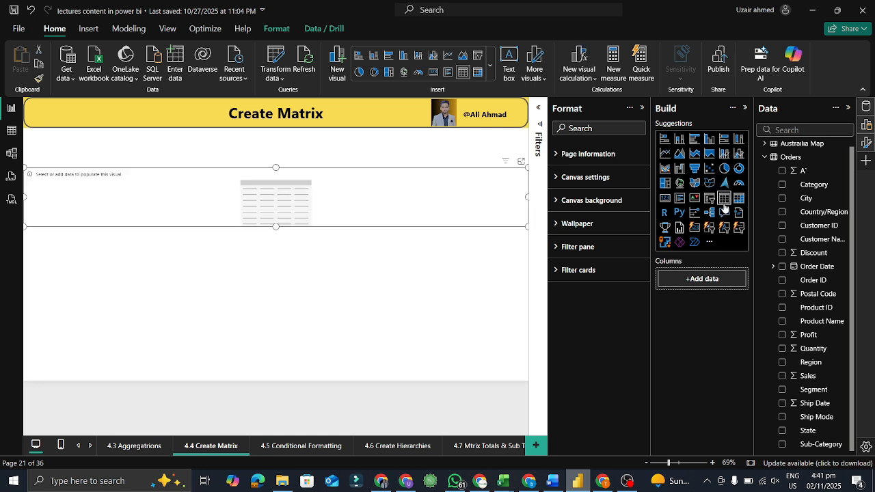
left_click_drag(276, 227, 296, 383)
left_click_drag(442, 258, 472, 241)
left_click_drag(528, 244, 304, 245)
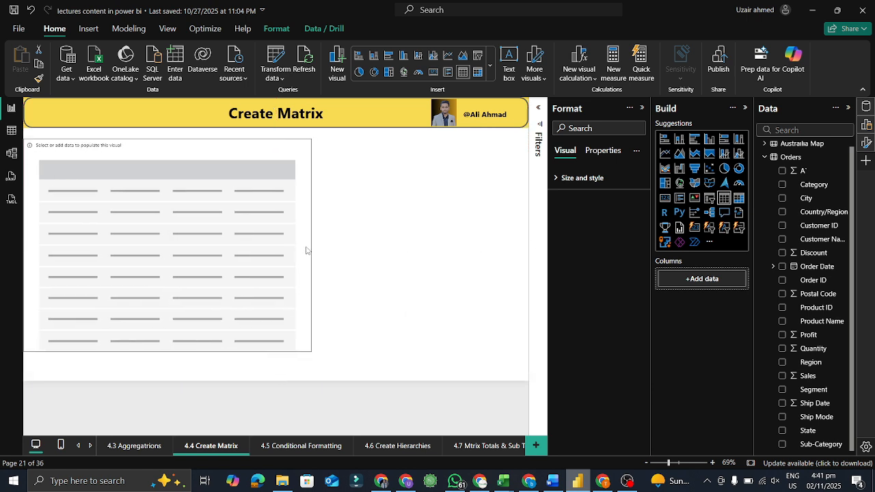
left_click_drag(279, 152, 390, 158)
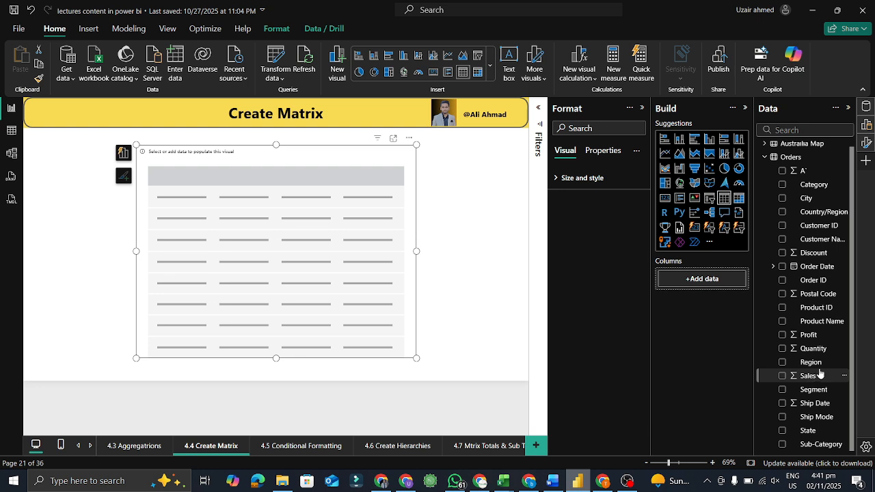
Step: Add Sub-Category, Region and Sales as the table's columns and shrink the visual slightly
left_click_drag(820, 444, 714, 287)
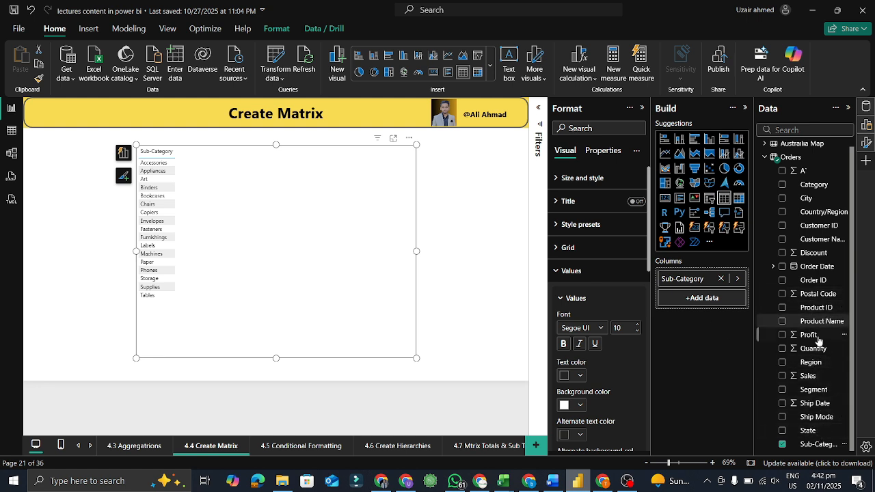
left_click_drag(824, 340, 710, 301)
left_click_drag(812, 377, 722, 319)
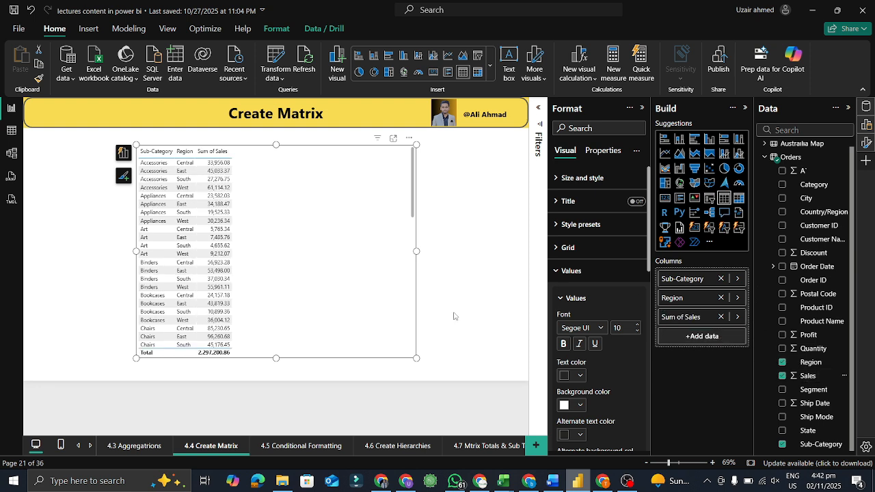
left_click_drag(416, 358, 397, 331)
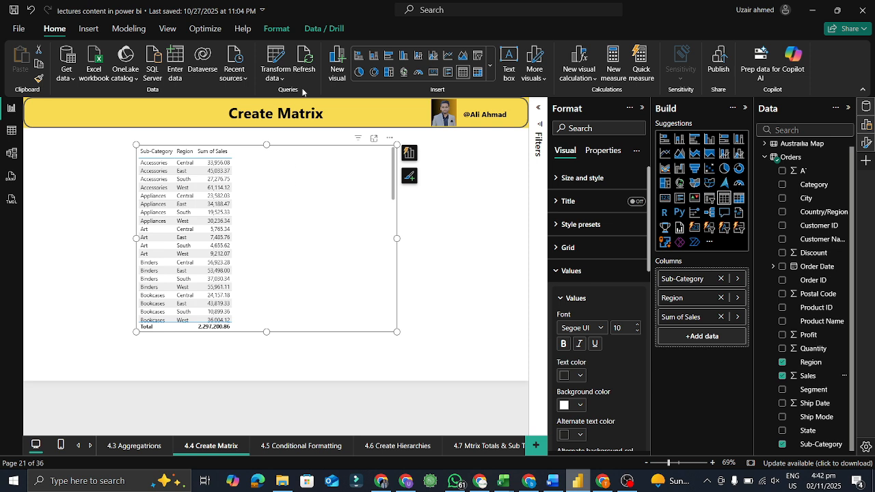
Step: Customize the current report theme by setting the general text font size to 15 pt and apply it
left_click(280, 31)
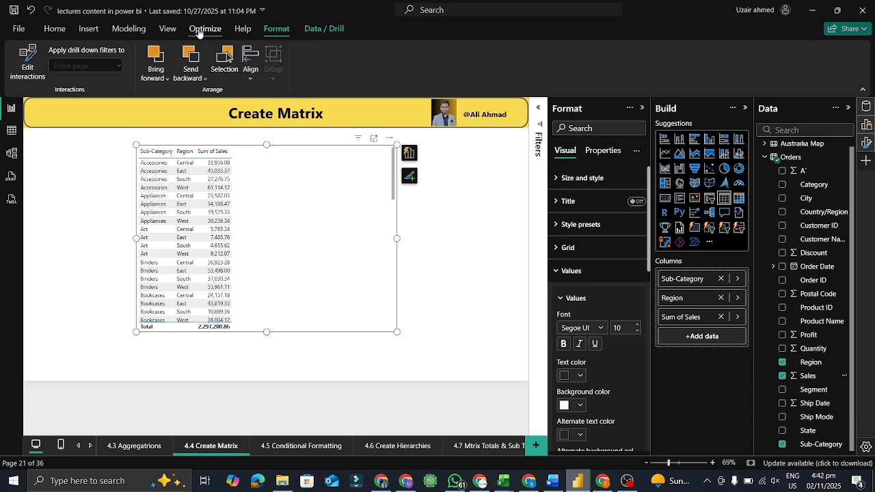
left_click(201, 31)
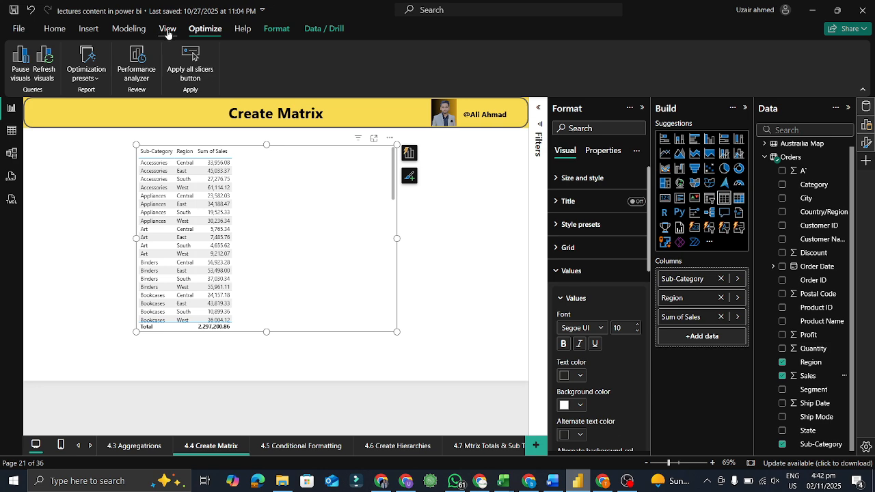
left_click(168, 32)
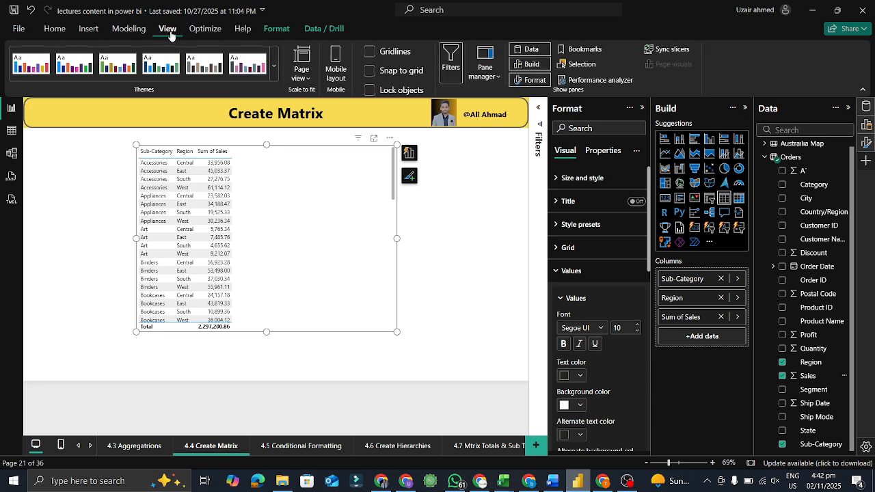
left_click(273, 70)
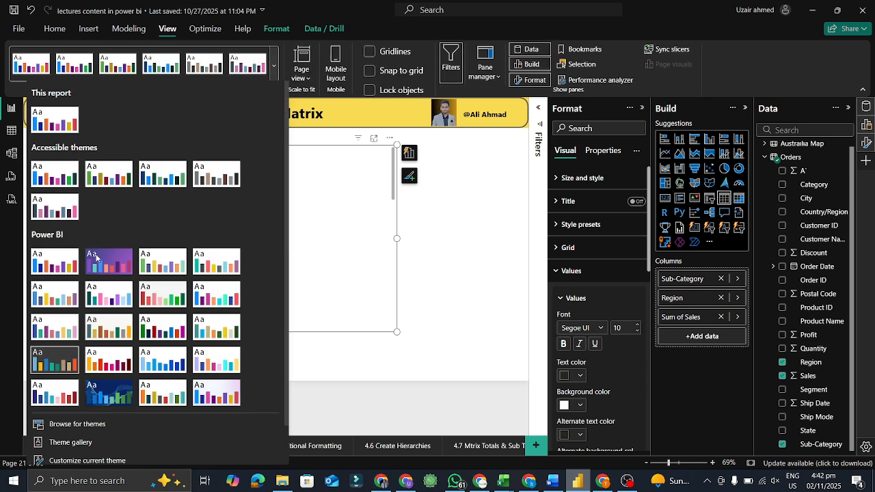
left_click(91, 458)
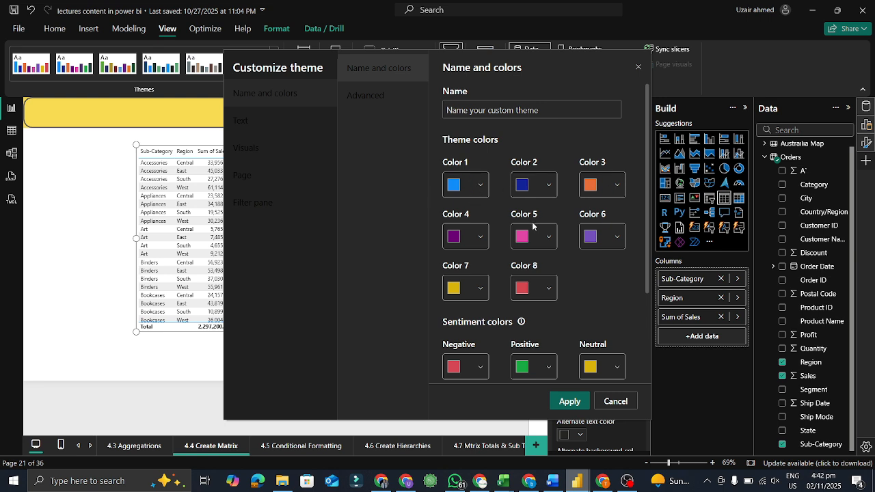
scroll(537, 299, "down", 2)
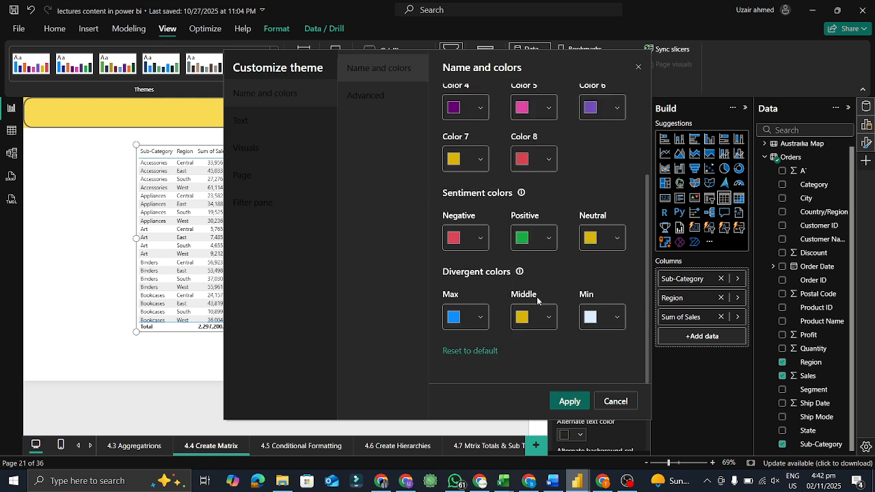
scroll(538, 298, "up", 3)
left_click(240, 120)
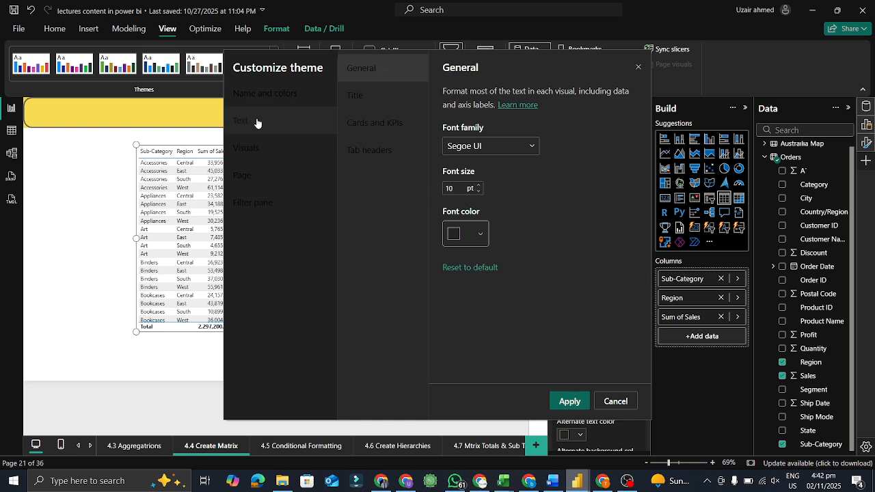
left_click(479, 185)
left_click(479, 186)
left_click(479, 186)
left_click(570, 403)
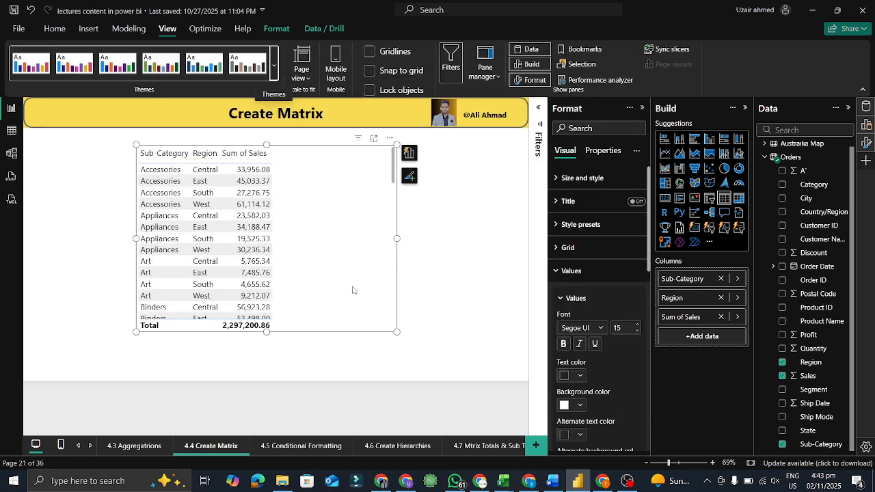
Step: Narrow the table, move it toward the page centre, and extend it to the page's lower edge to review its rows
left_click_drag(396, 332, 342, 324)
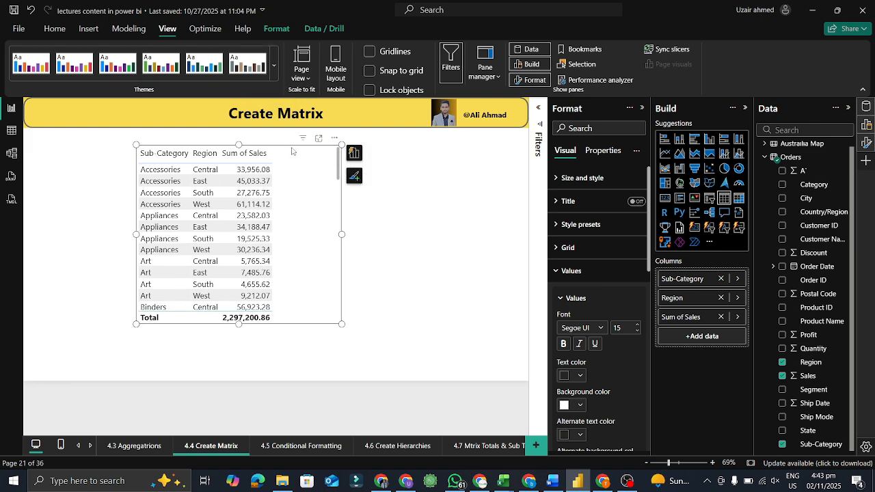
left_click_drag(291, 149, 352, 149)
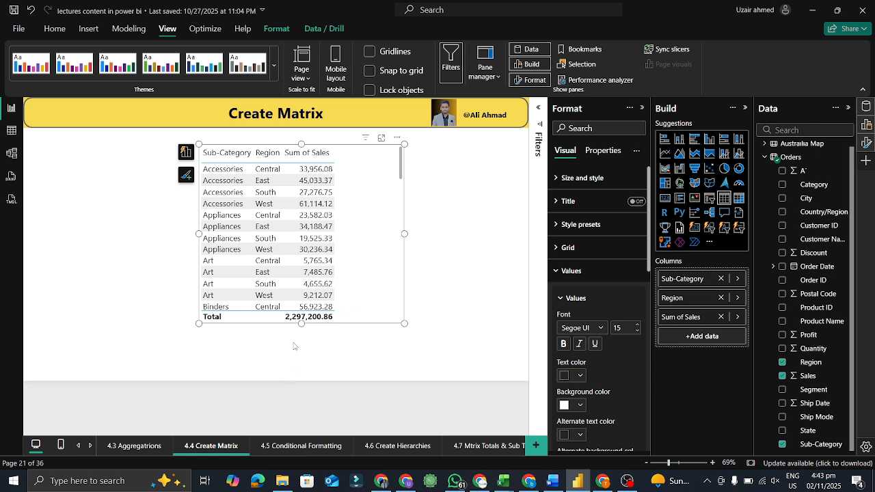
left_click_drag(301, 323, 294, 380)
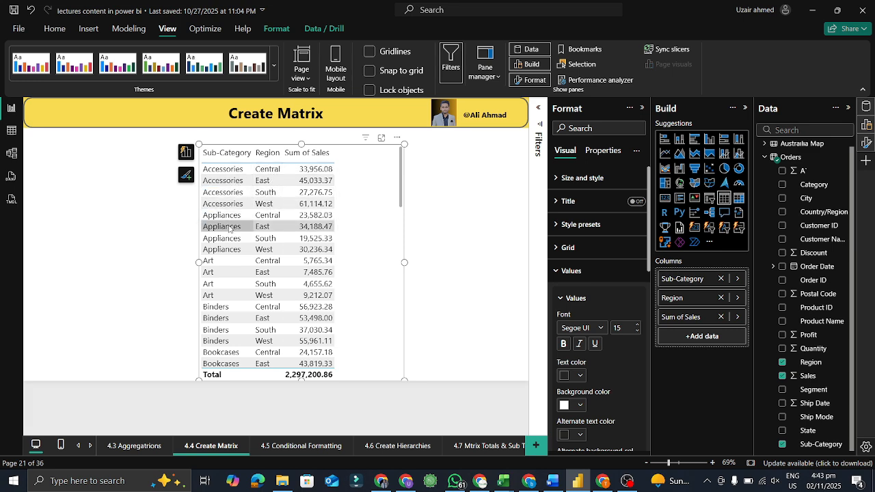
scroll(266, 284, "down", 5)
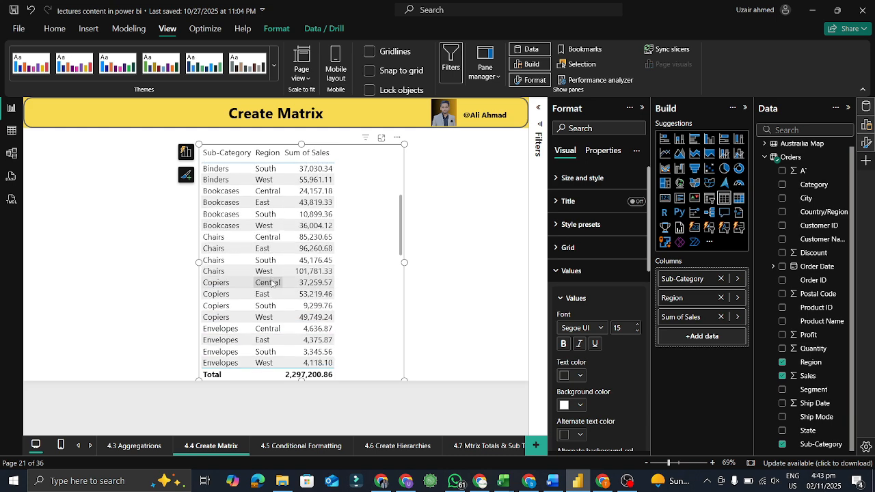
scroll(273, 282, "down", 4)
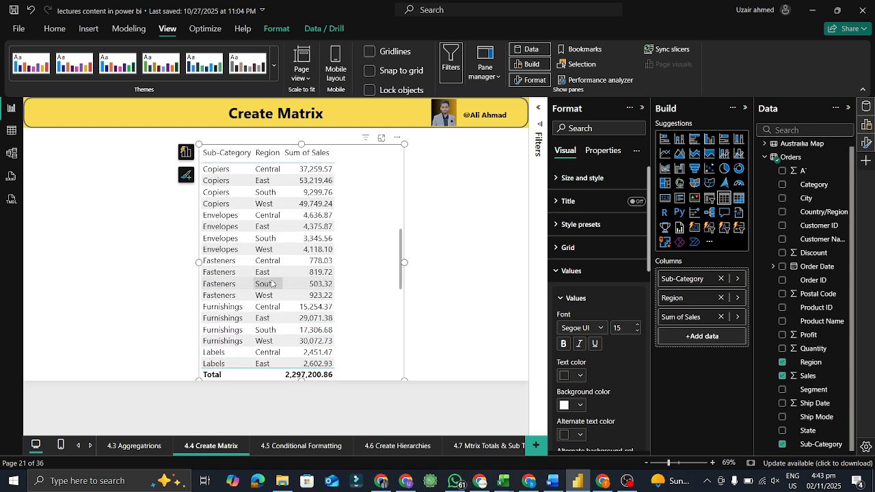
scroll(272, 284, "down", 8)
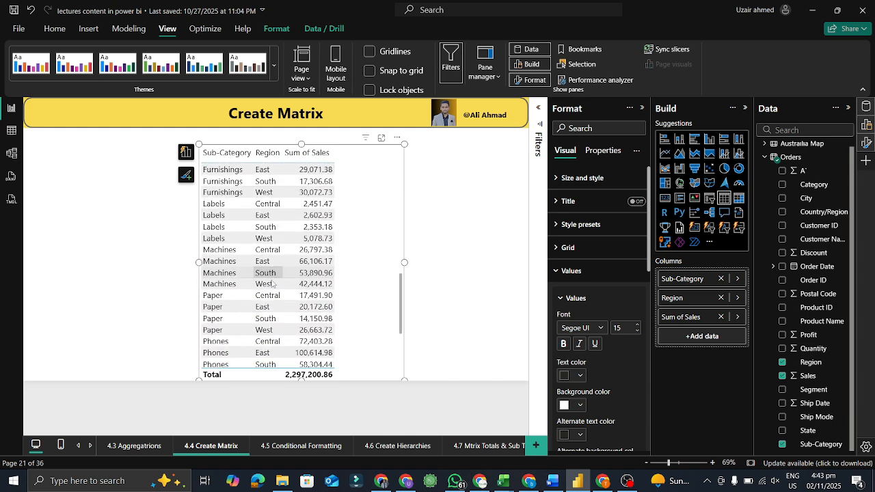
scroll(273, 283, "down", 5)
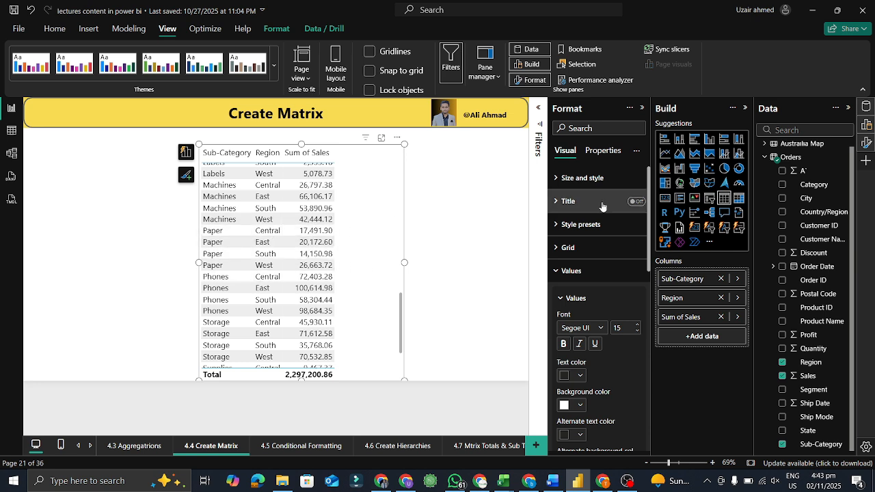
Step: Convert the table into a matrix, widen it to fit all region columns and the totals, and re-centre it
left_click(738, 200)
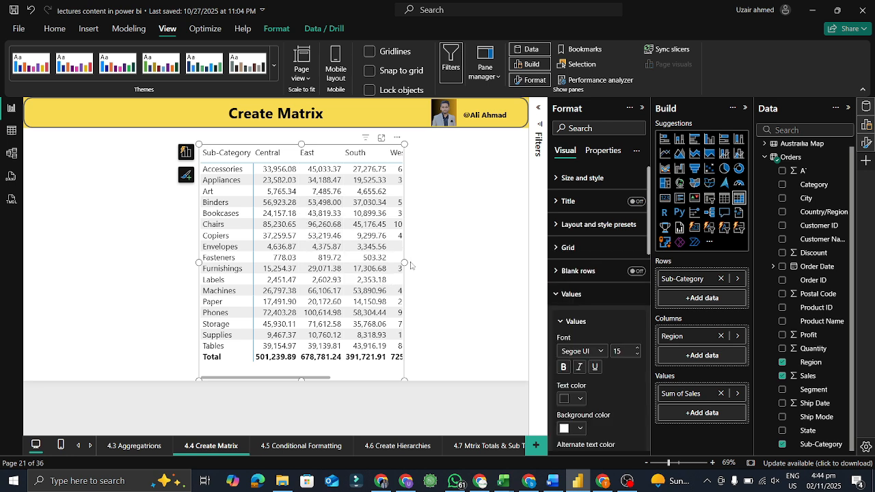
left_click_drag(404, 262, 493, 266)
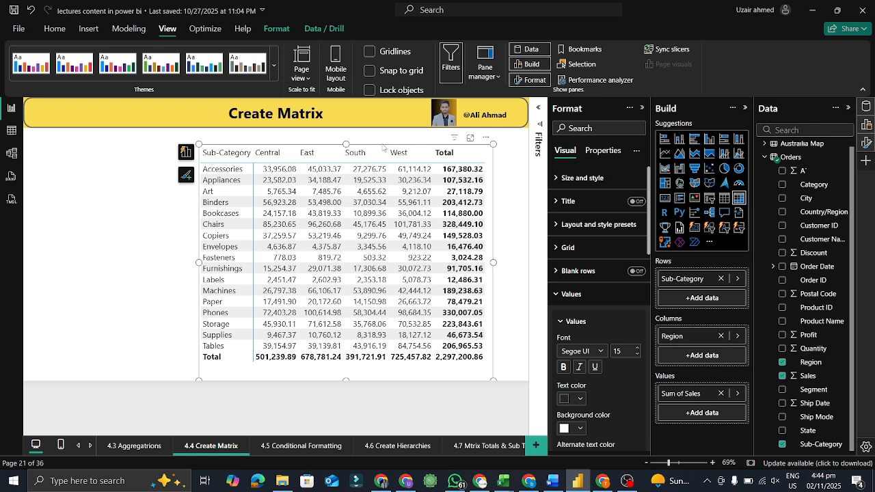
left_click_drag(377, 147, 328, 138)
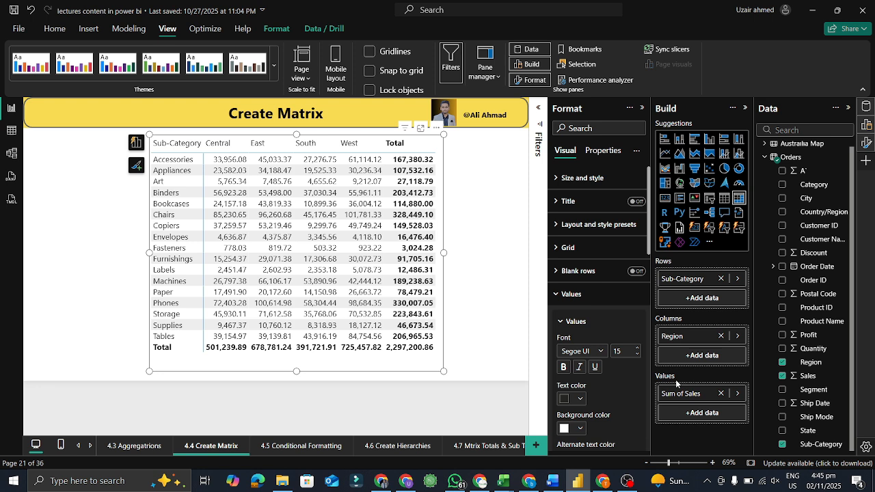
Step: Convert the matrix back to a table and delete the visual from the page
left_click(726, 201)
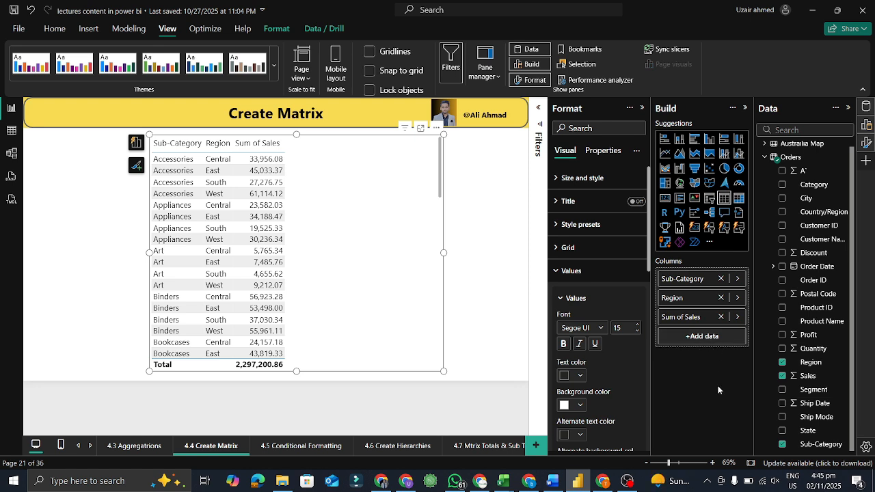
left_click(442, 216)
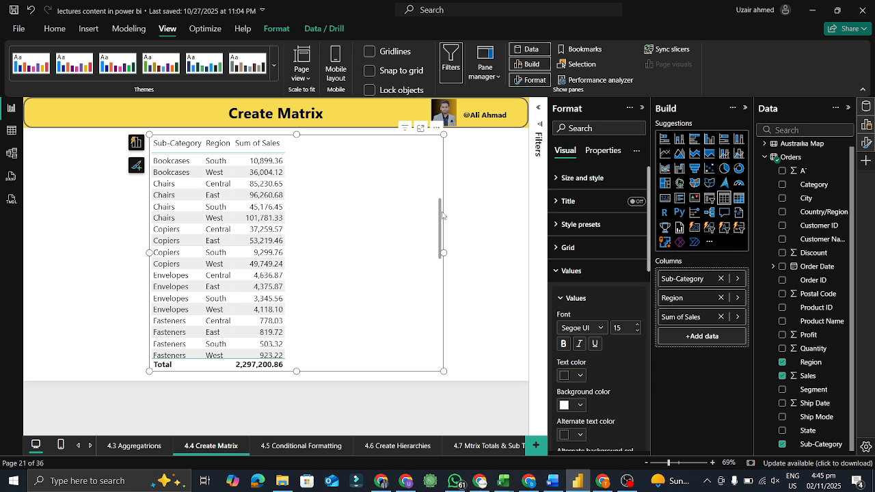
key("Delete")
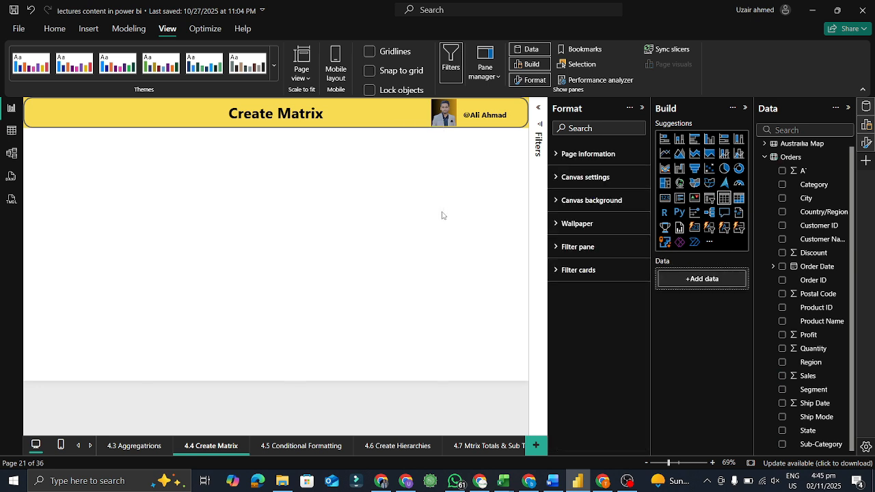
Step: Insert a blank matrix visual, enlarge it across most of the page, and position it just below the page heading
left_click(739, 199)
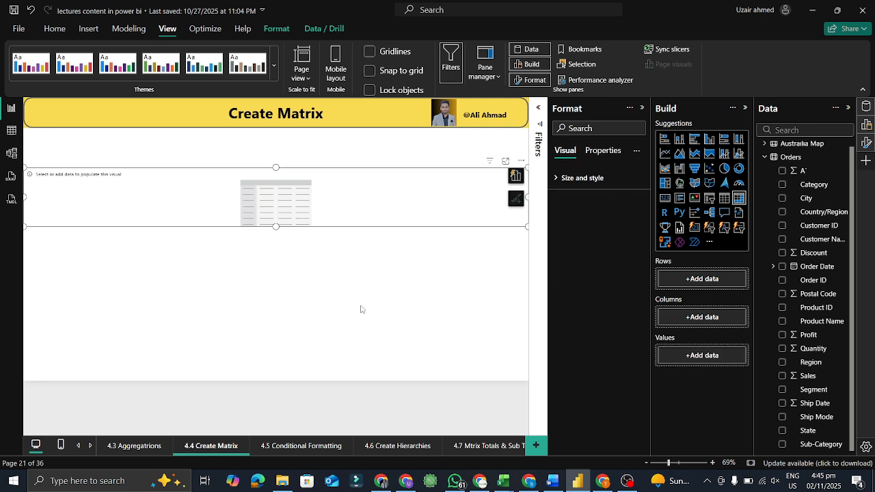
left_click_drag(276, 227, 289, 383)
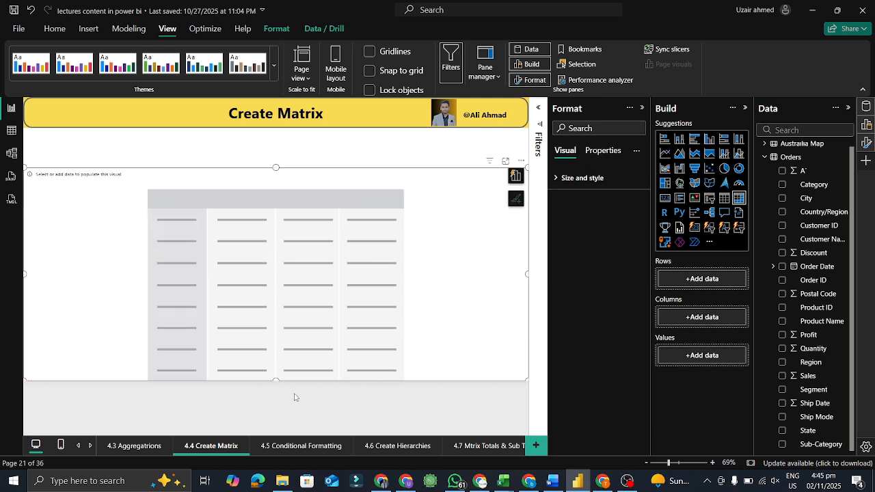
left_click_drag(426, 280, 419, 258)
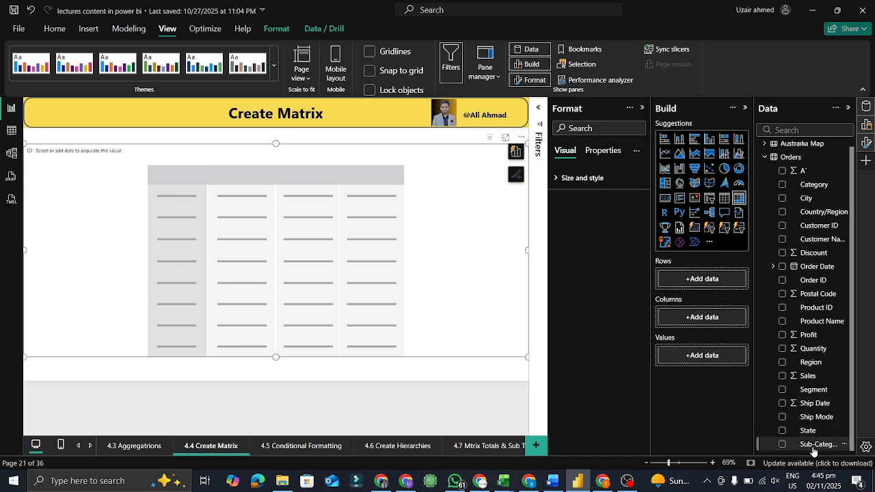
Step: Assign Sub-Category to the matrix rows, Region to the columns, and Sales to the values
left_click_drag(813, 445, 710, 285)
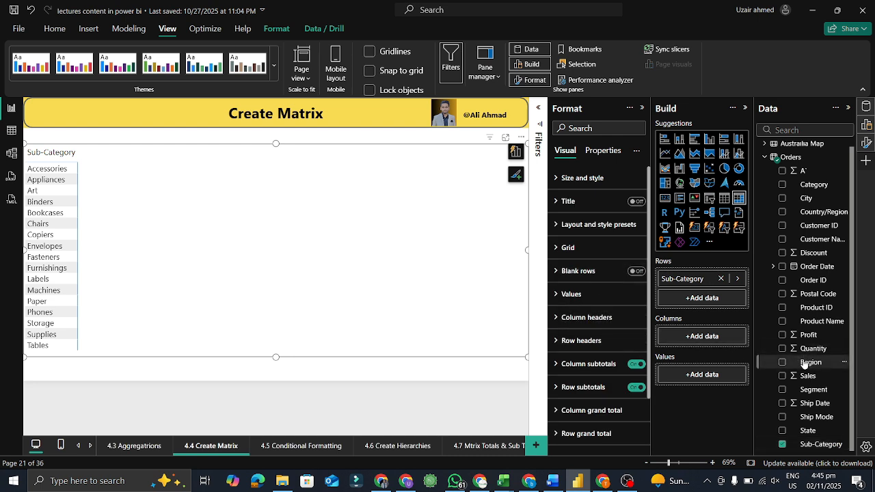
left_click_drag(809, 362, 713, 336)
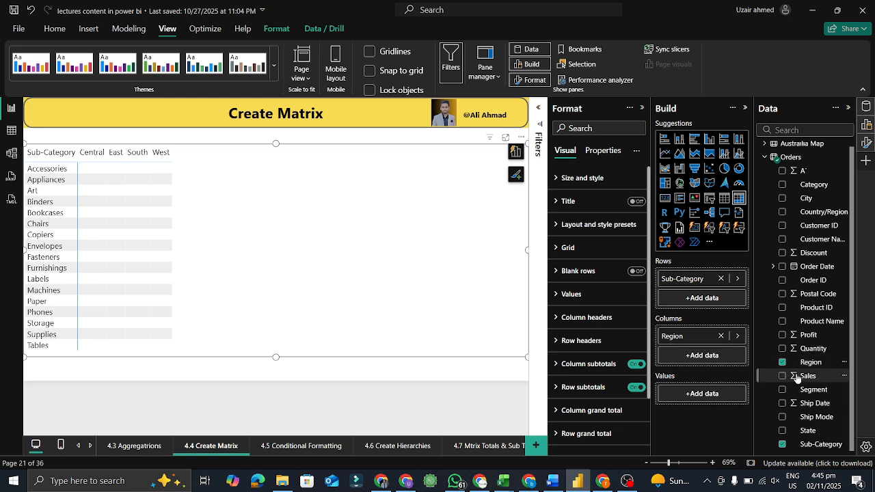
left_click_drag(803, 378, 705, 398)
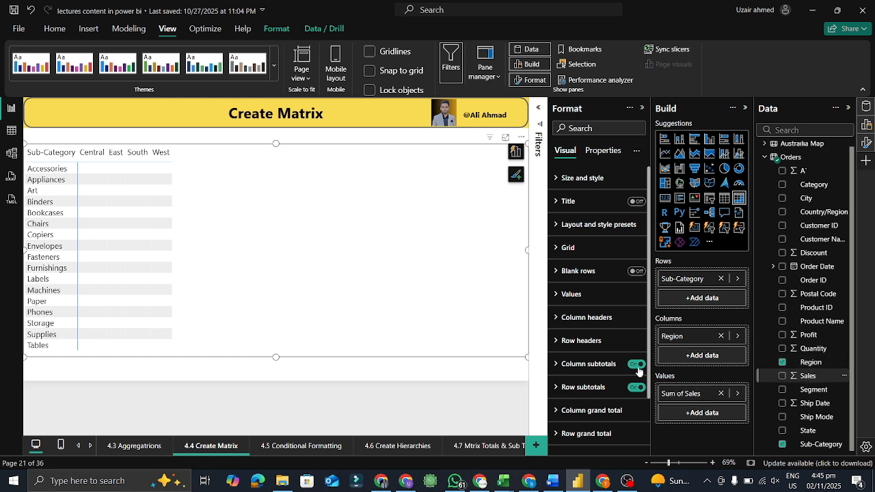